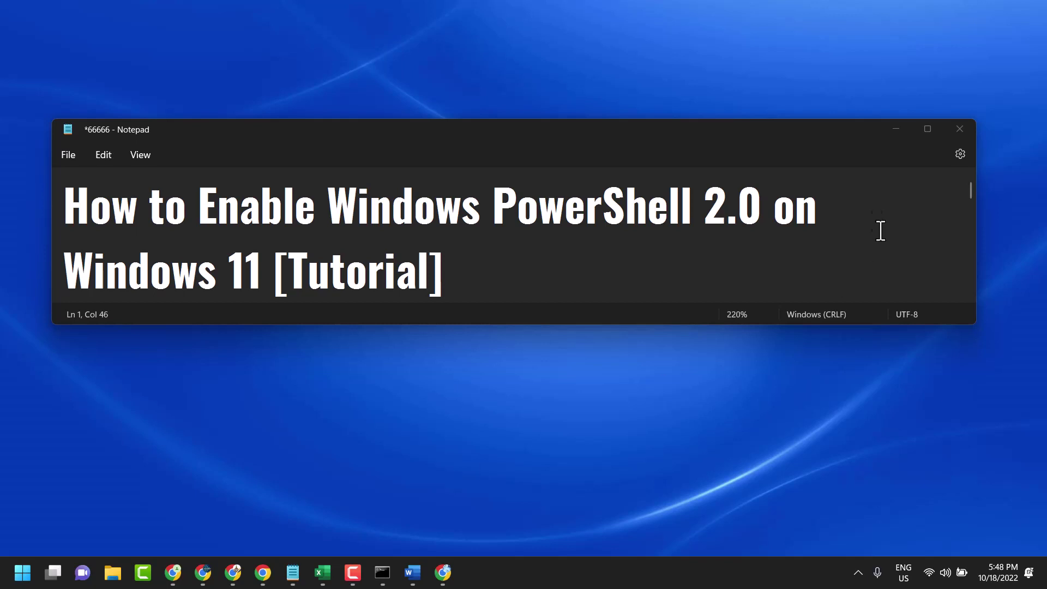
# Step: Minimize Notepad and start a Start menu search for 'windows fea'
pyautogui.click(895, 128)
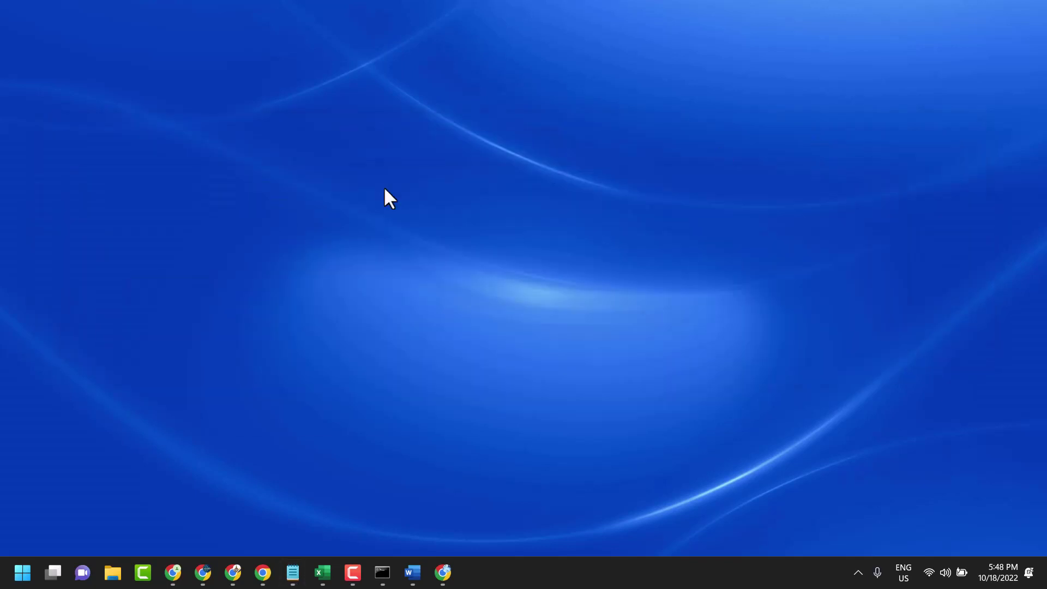
pyautogui.click(27, 569)
pyautogui.click(215, 88)
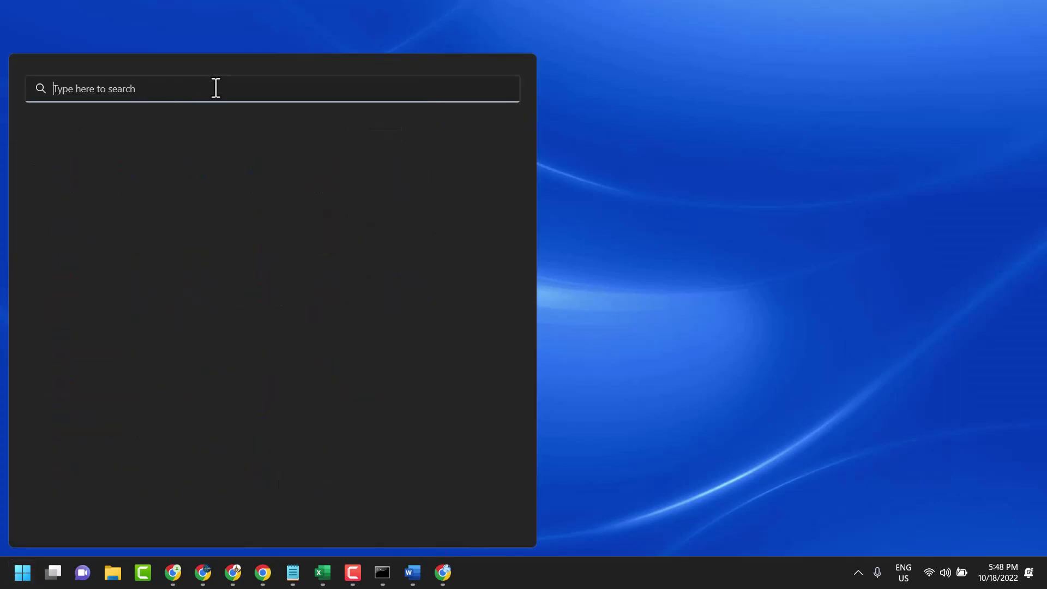
pyautogui.write('win')
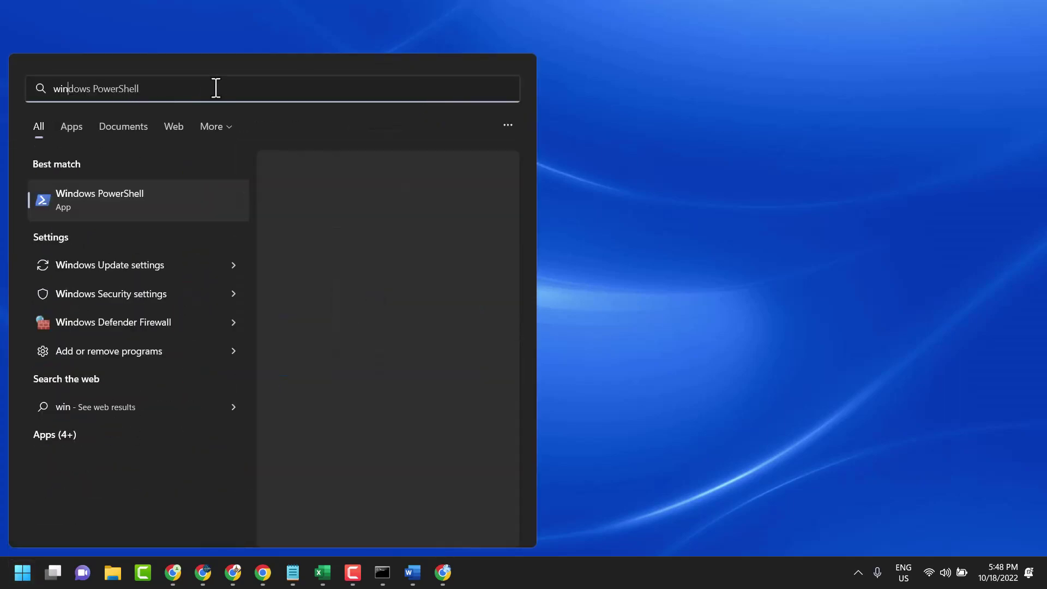
pyautogui.write('dows ')
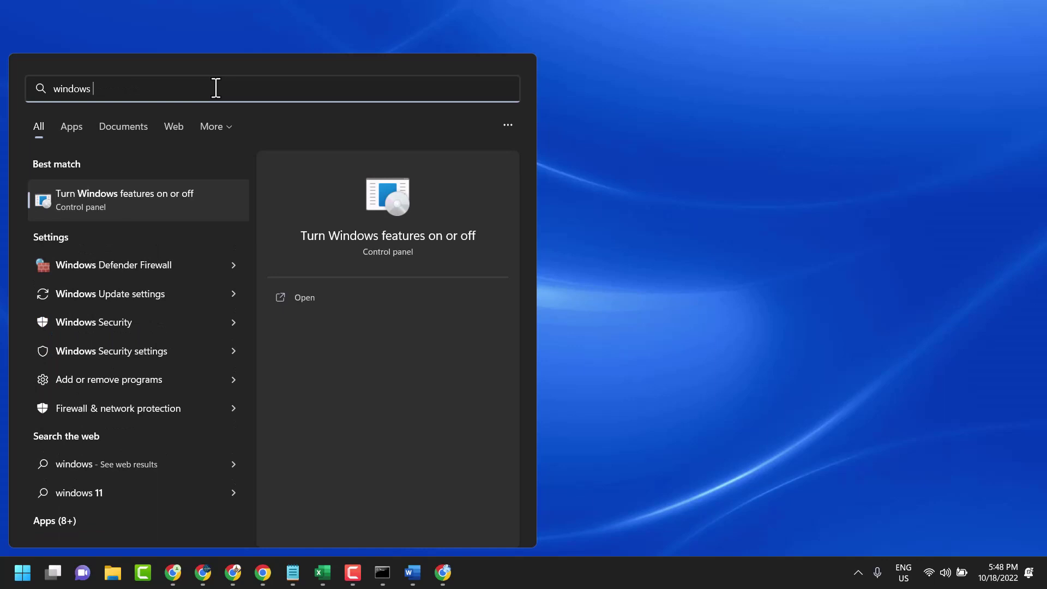
pyautogui.write('fea')
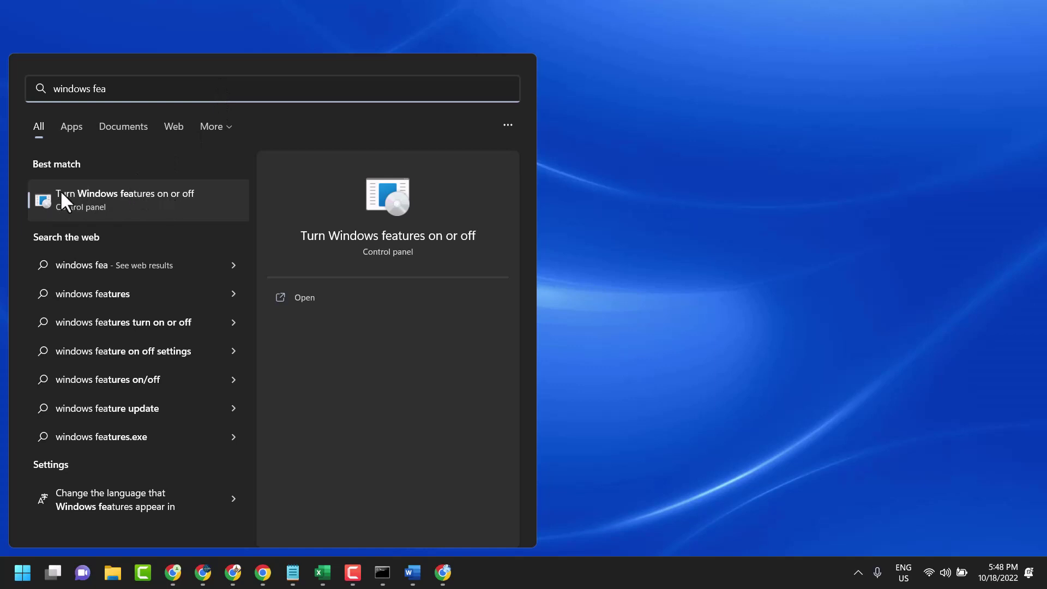
# Step: Open 'Turn Windows features on or off' from the search results
pyautogui.click(101, 194)
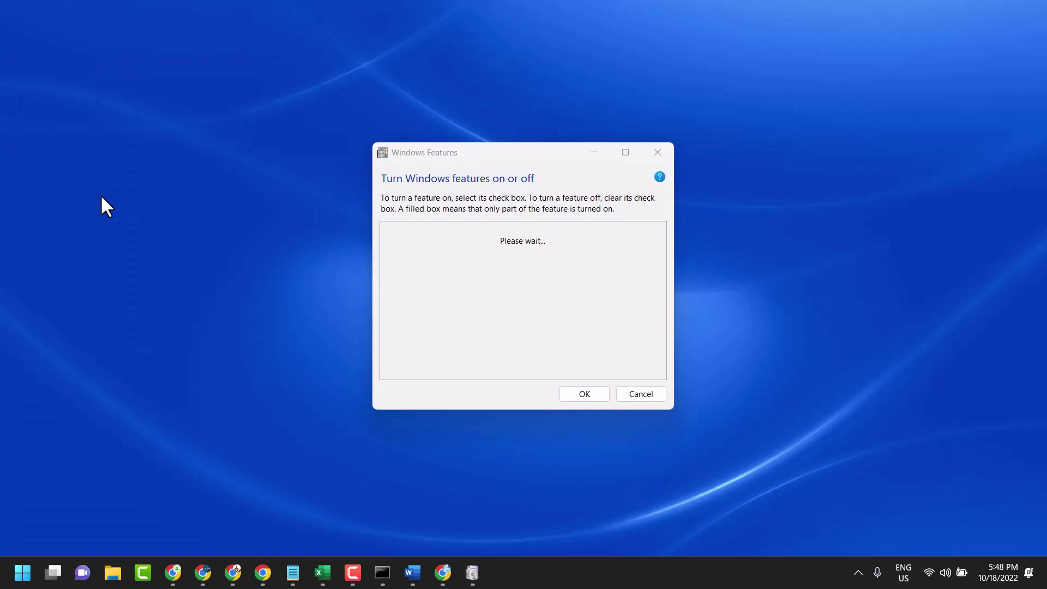
pyautogui.scroll(-2, 479, 249)
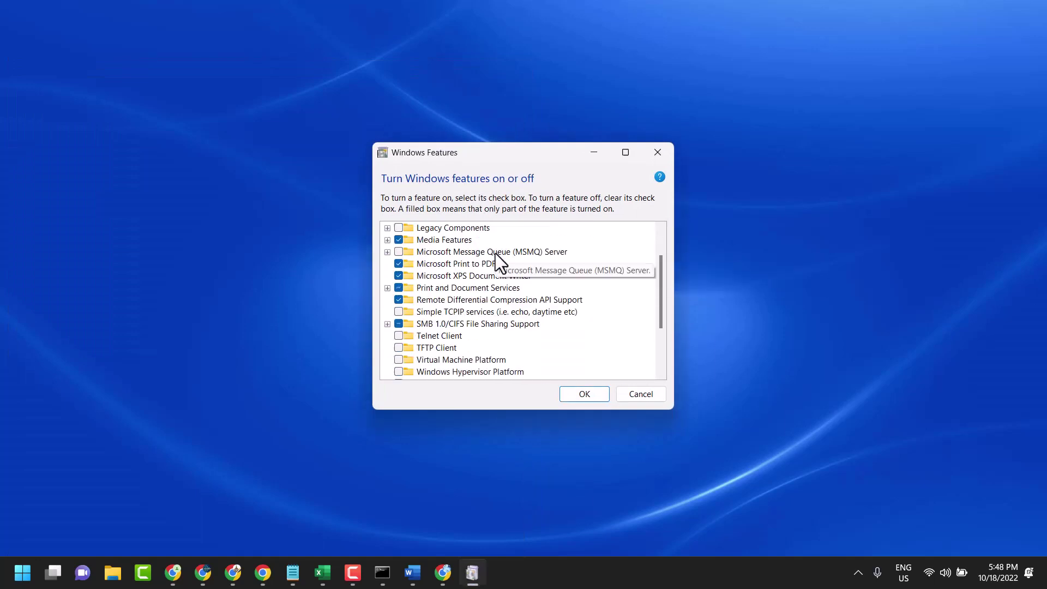
pyautogui.scroll(-1, 496, 253)
pyautogui.scroll(1, 499, 273)
pyautogui.scroll(1, 499, 272)
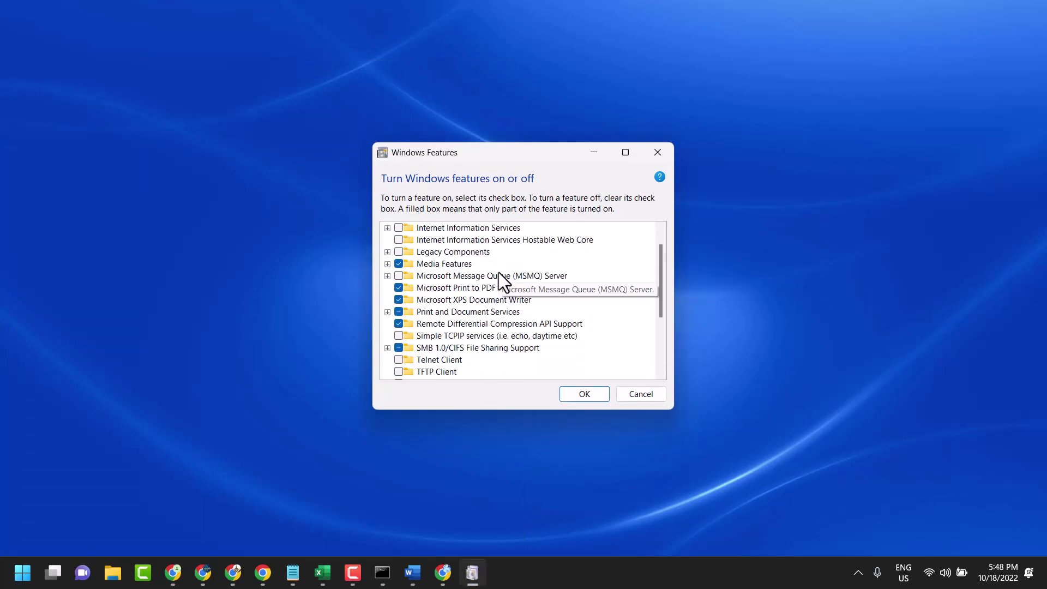
pyautogui.scroll(-1, 499, 272)
pyautogui.scroll(-1, 498, 272)
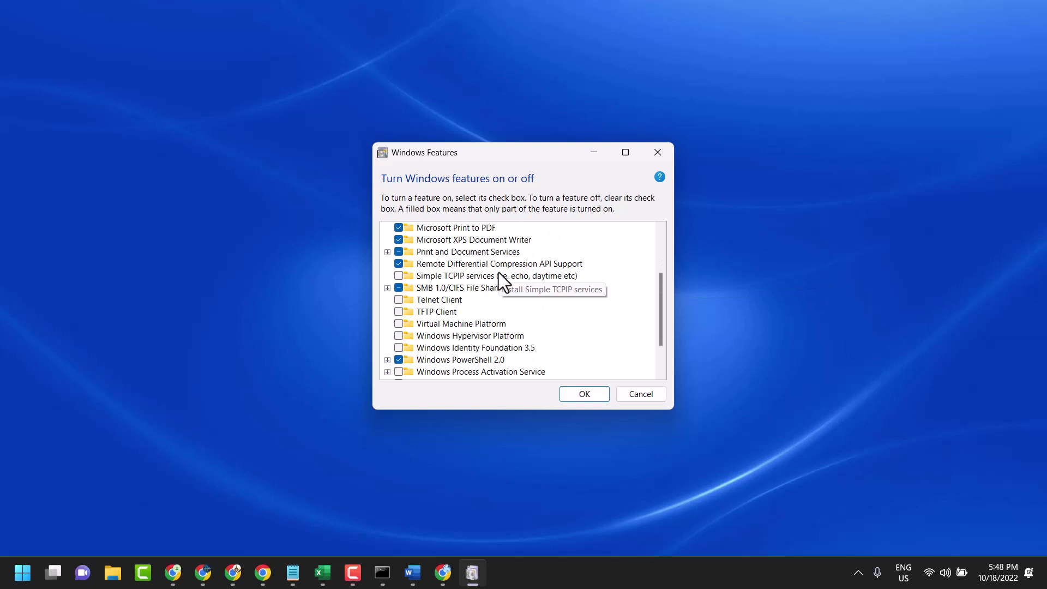
pyautogui.scroll(-2, 498, 273)
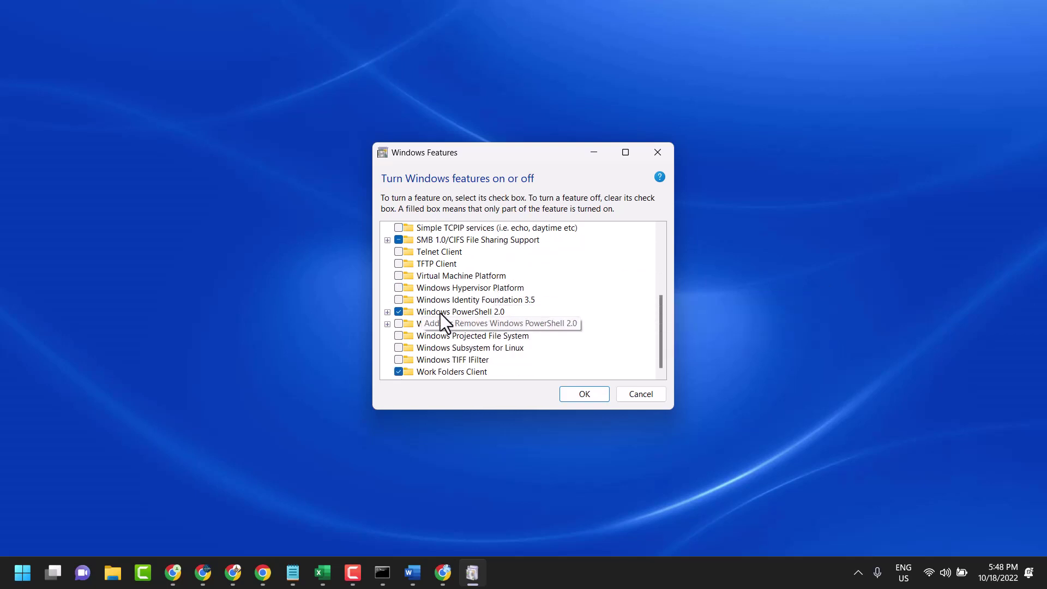
# Step: Toggle the Windows PowerShell 2.0 checkbox off and on so it ends up checked
pyautogui.click(398, 312)
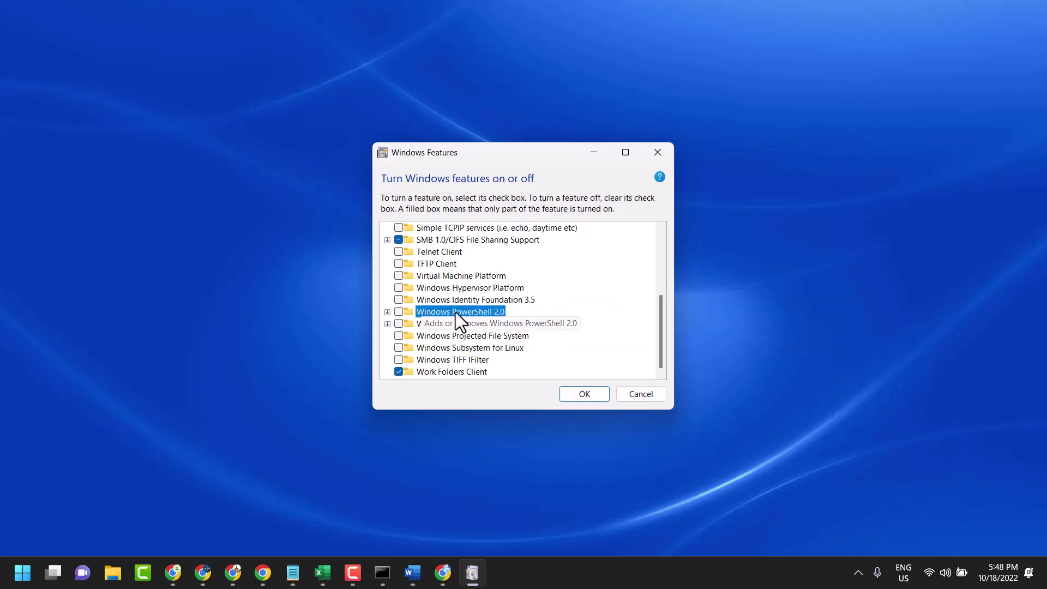
pyautogui.click(400, 312)
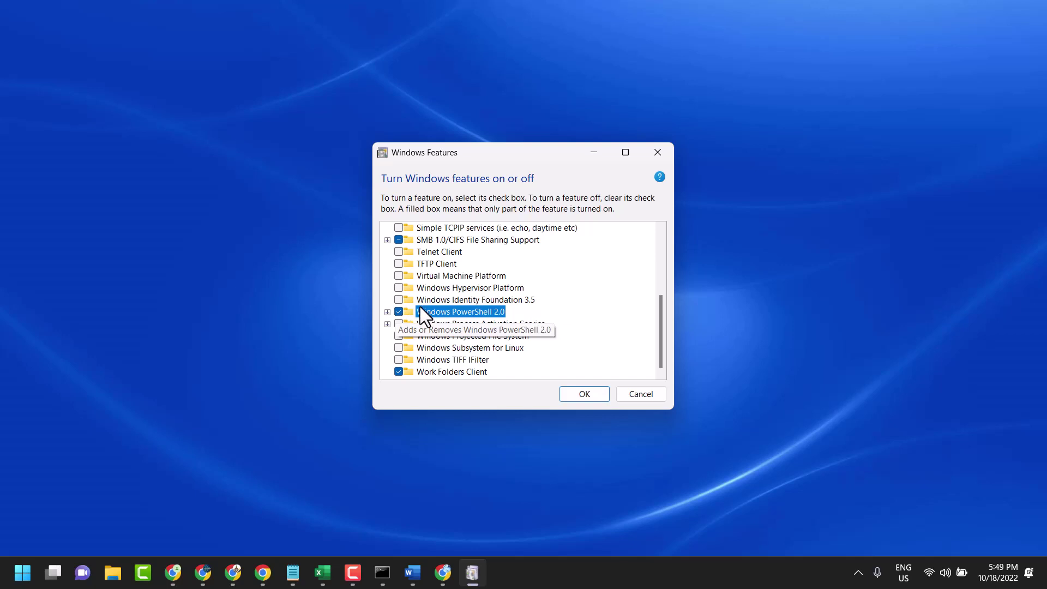
pyautogui.click(399, 312)
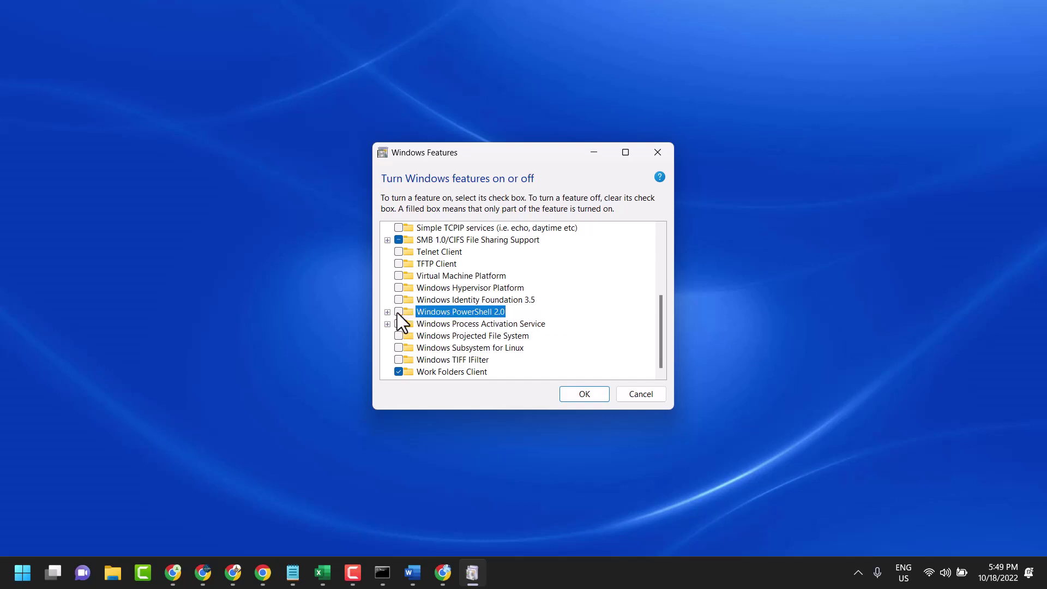
# Step: Apply the Windows PowerShell 2.0 selection with OK and wait for completion
pyautogui.click(586, 394)
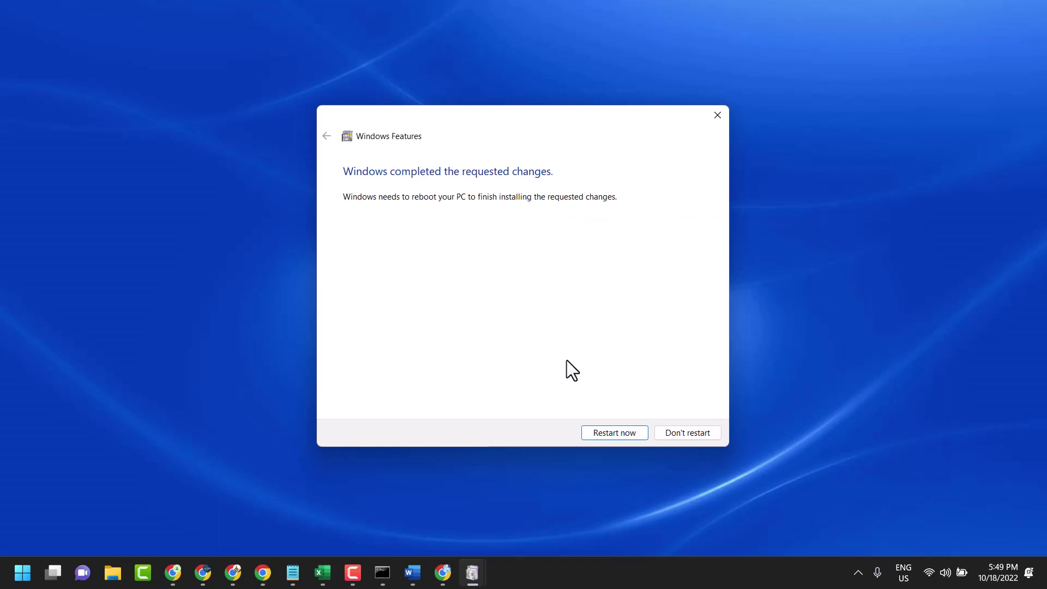
# Step: Close the completion notice, choose Restart from the Start power menu, and restore Notepad
pyautogui.click(716, 115)
pyautogui.click(23, 572)
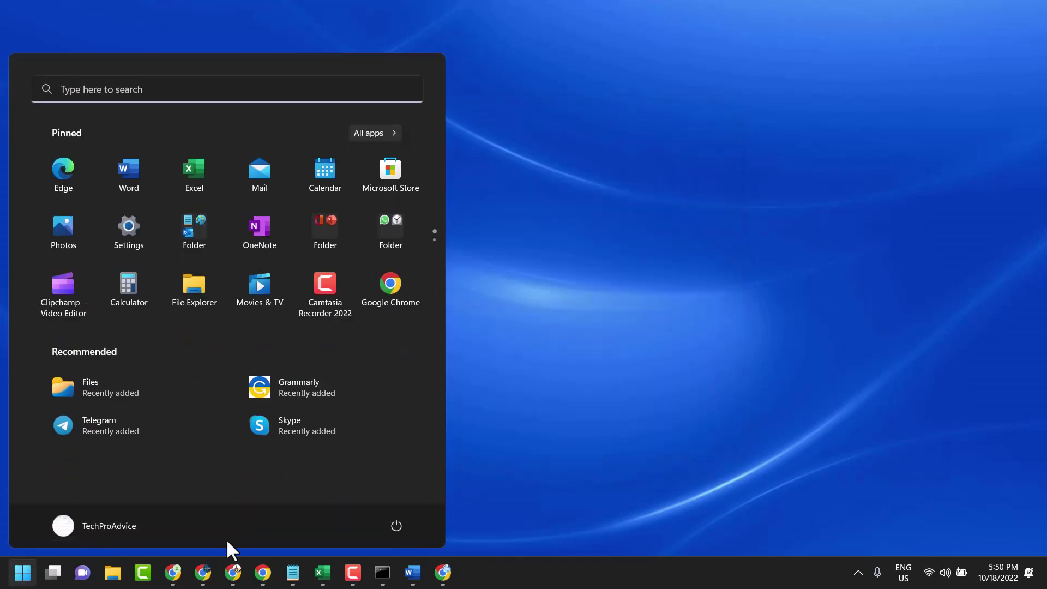
pyautogui.click(396, 526)
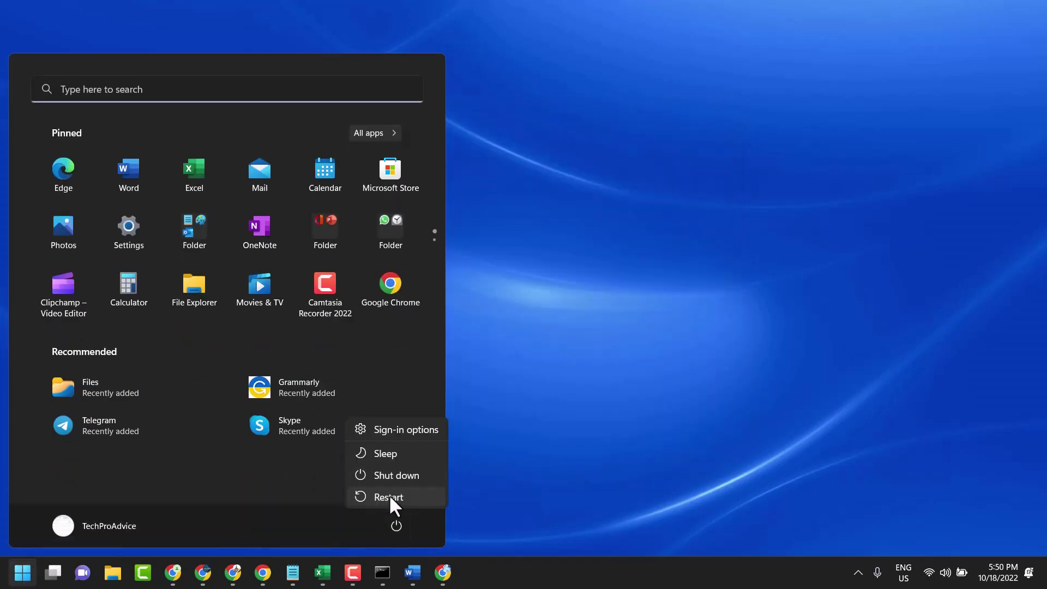
pyautogui.click(620, 400)
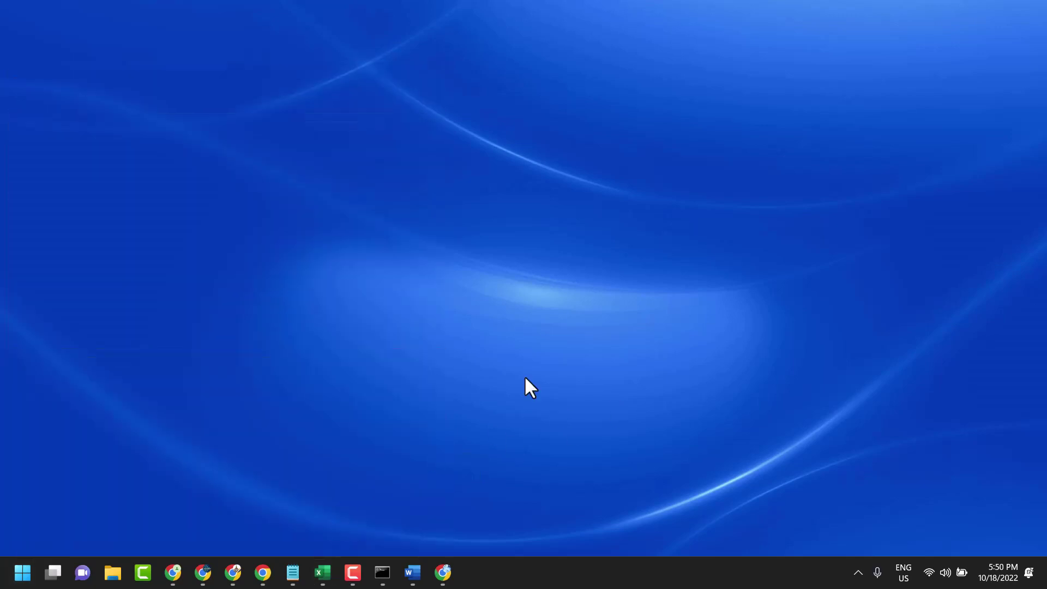
pyautogui.click(293, 571)
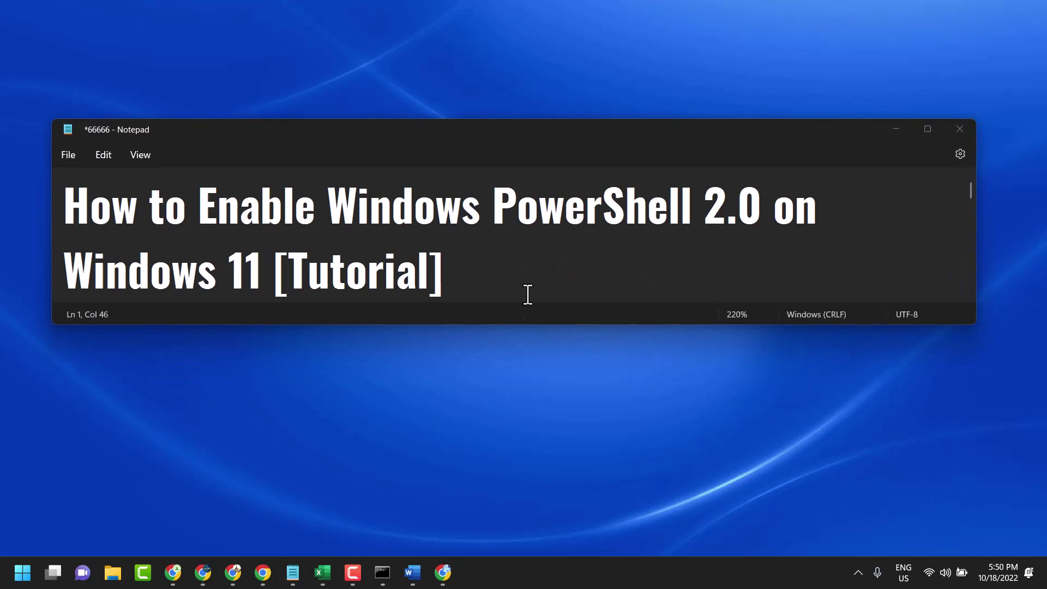